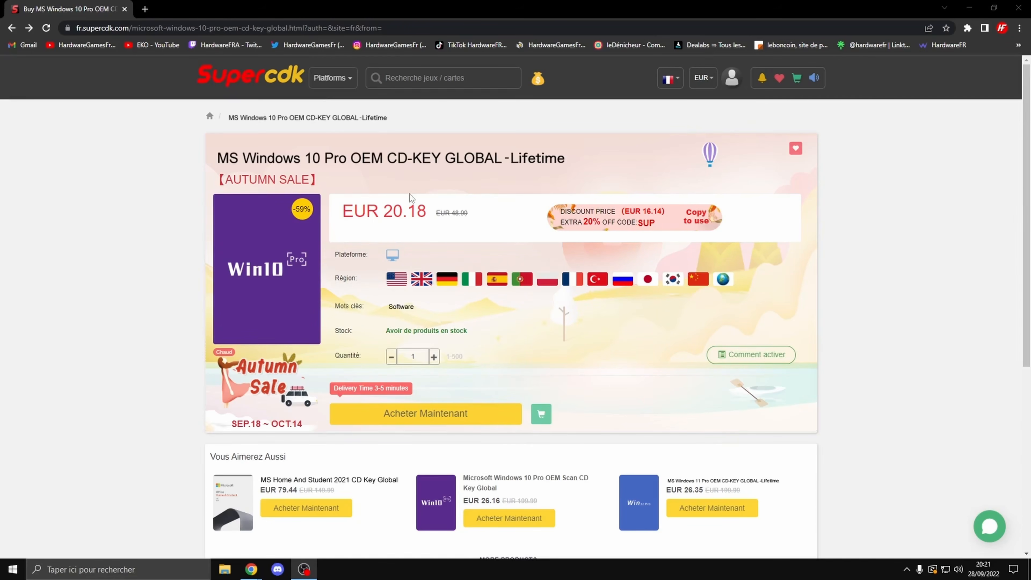
- Review the sale price of the MS Windows 10 Pro OEM key and the shop's available site languages
{"action": "left_click_drag", "start_coordinate": [385, 210], "coordinate": [401, 210]}
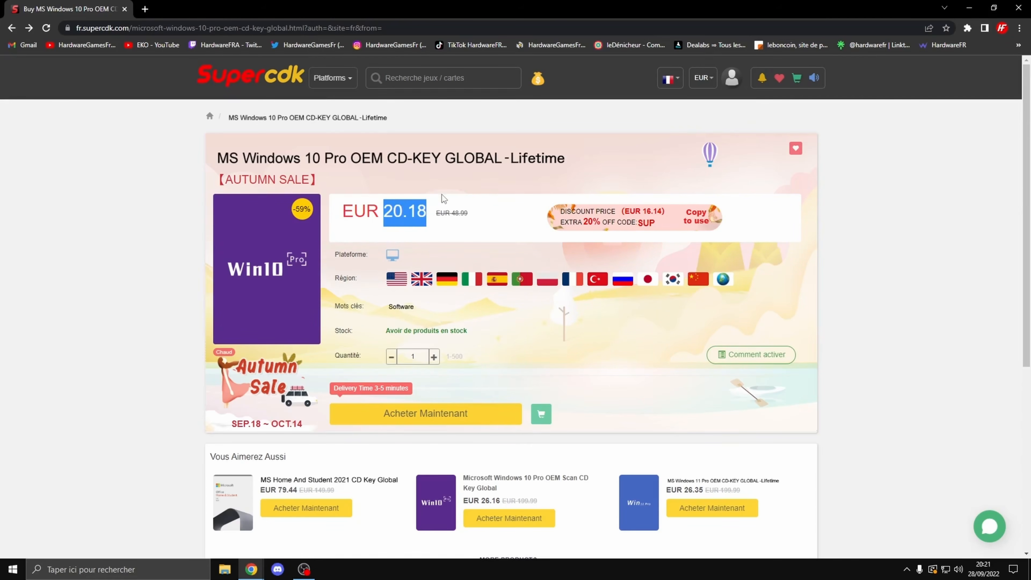
{"action": "left_click", "coordinate": [435, 192]}
{"action": "left_click", "coordinate": [675, 80]}
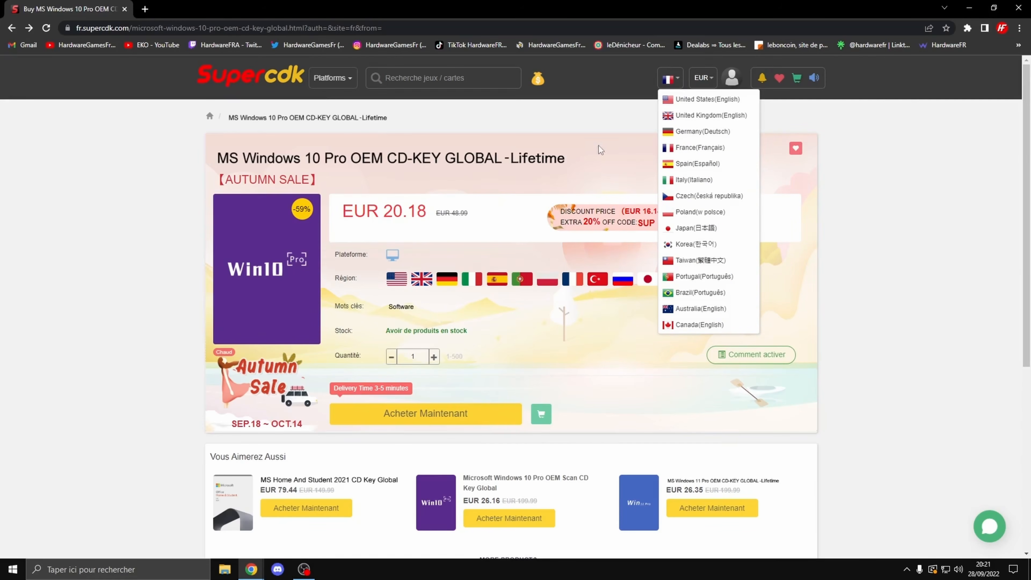
{"action": "left_click", "coordinate": [602, 128]}
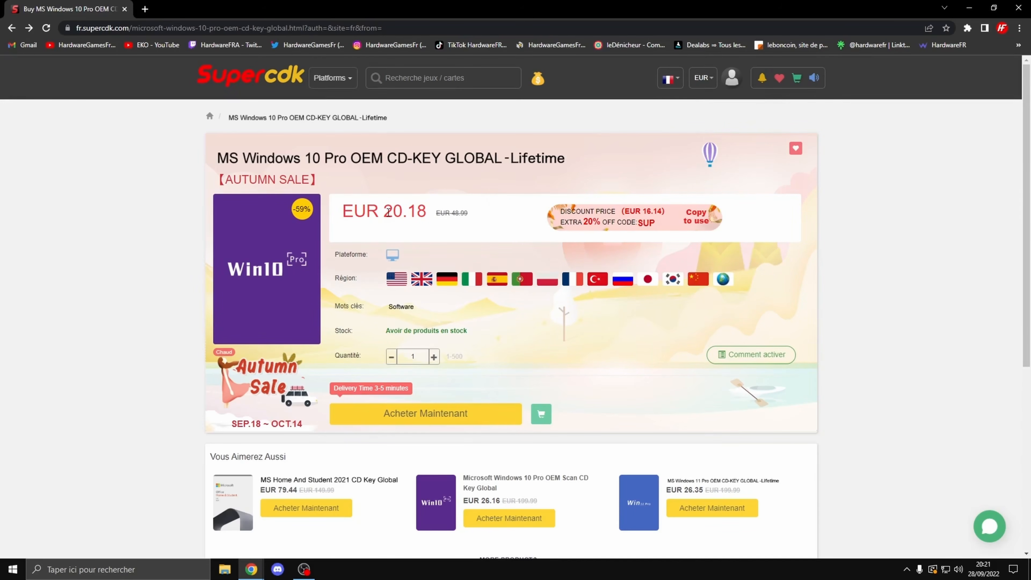
{"action": "left_click_drag", "start_coordinate": [393, 210], "coordinate": [432, 210]}
- Start the purchase of the MS Windows 10 Pro OEM key and apply the promo code SPHG to the order
{"action": "left_click", "coordinate": [403, 414]}
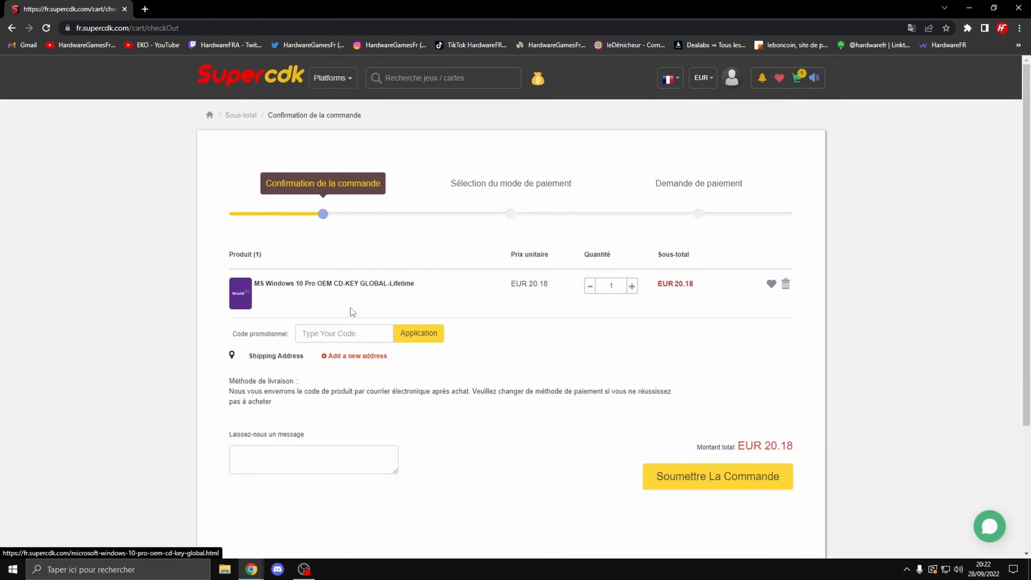
{"action": "left_click", "coordinate": [323, 334]}
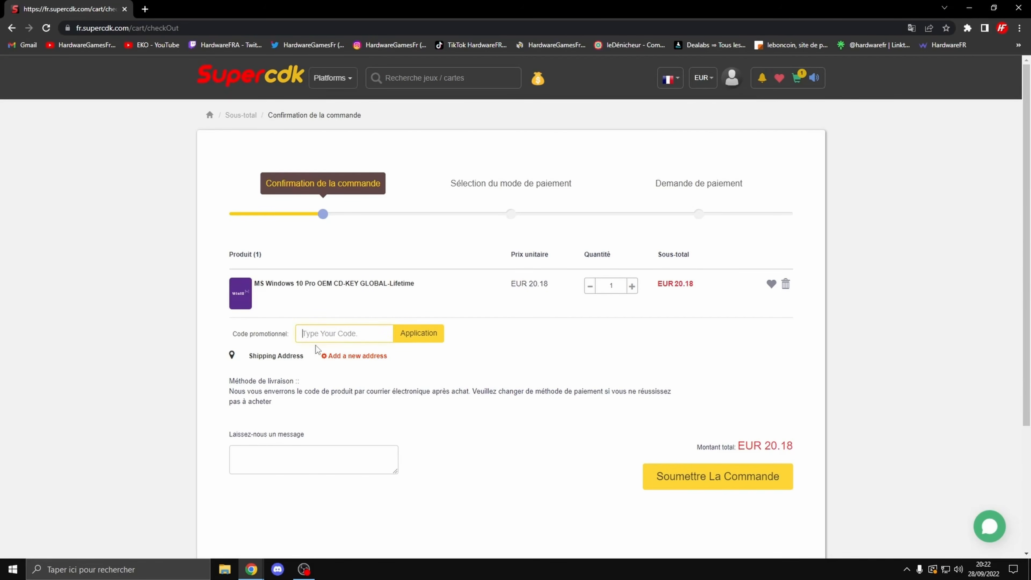
{"action": "type", "text": "SPHG"}
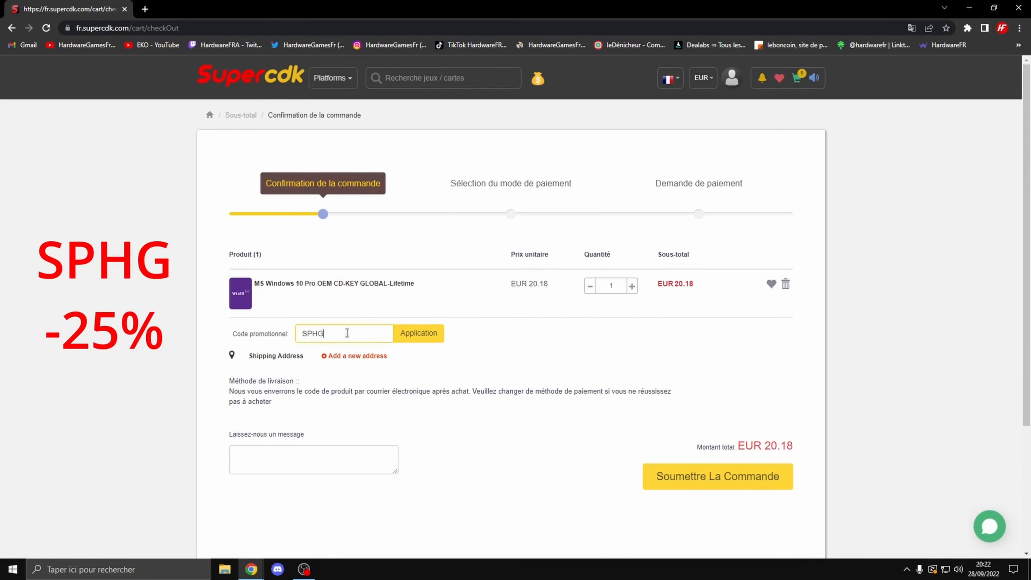
{"action": "left_click", "coordinate": [422, 340]}
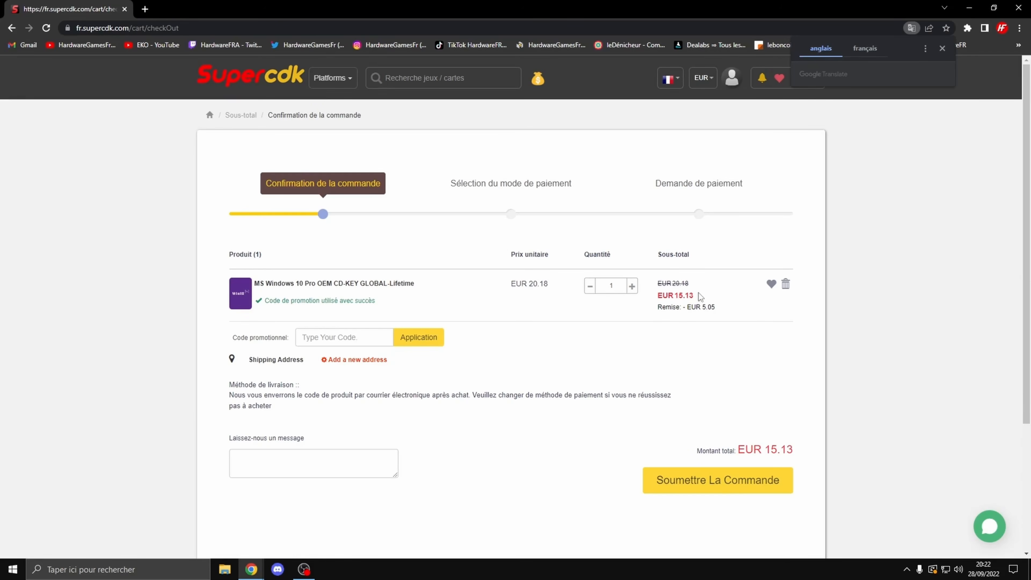
- Check the discount amount and the reduced subtotal on the order confirmation page
{"action": "left_click_drag", "start_coordinate": [703, 307], "coordinate": [721, 307]}
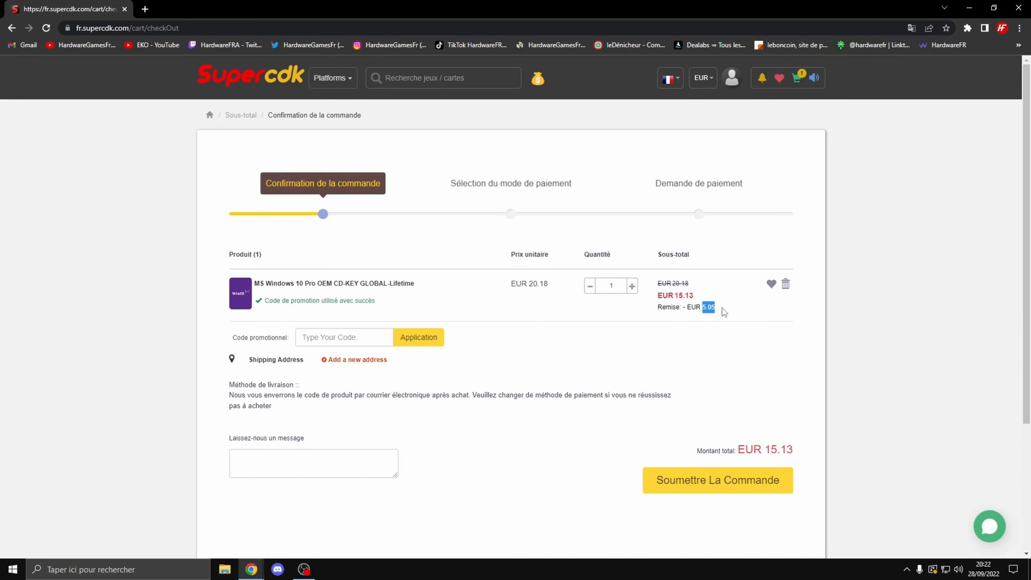
{"action": "left_click", "coordinate": [728, 307]}
{"action": "left_click_drag", "start_coordinate": [672, 282], "coordinate": [695, 291]}
{"action": "left_click", "coordinate": [696, 293]}
- Show the desktop and open the Activation page of the Windows Update and Security settings
{"action": "key", "text": "super+d"}
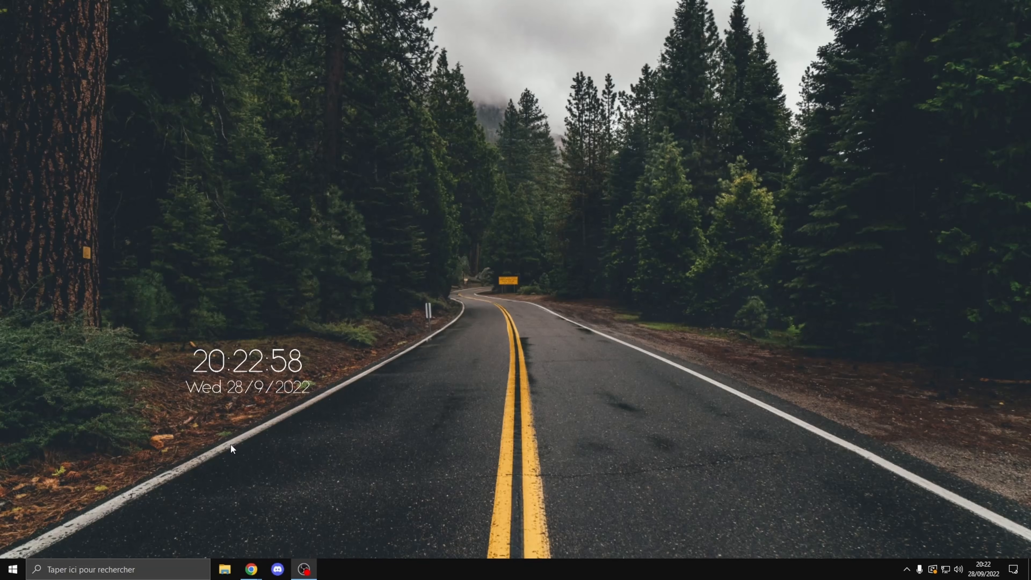
{"action": "left_click", "coordinate": [14, 568]}
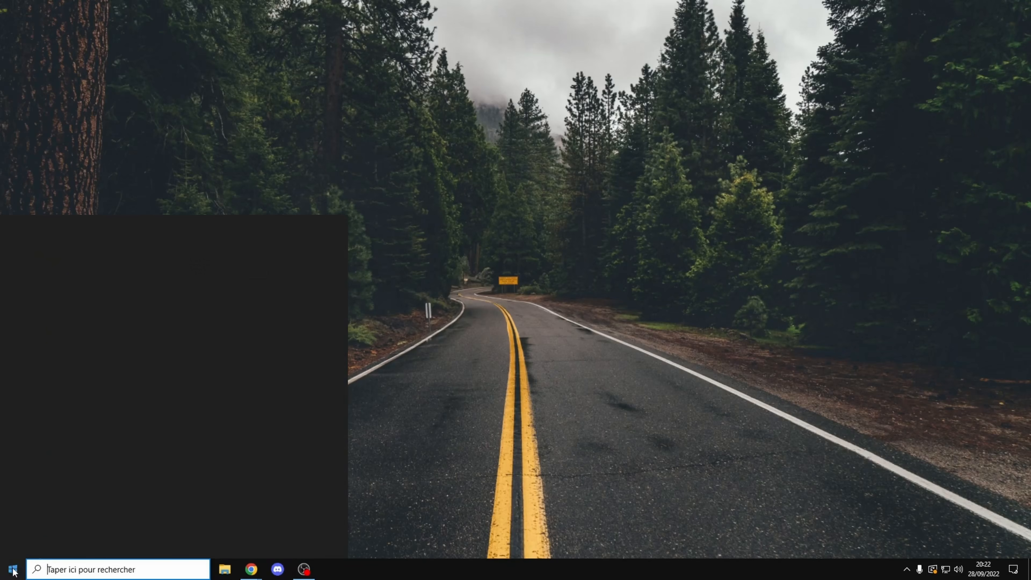
{"action": "left_click", "coordinate": [13, 519]}
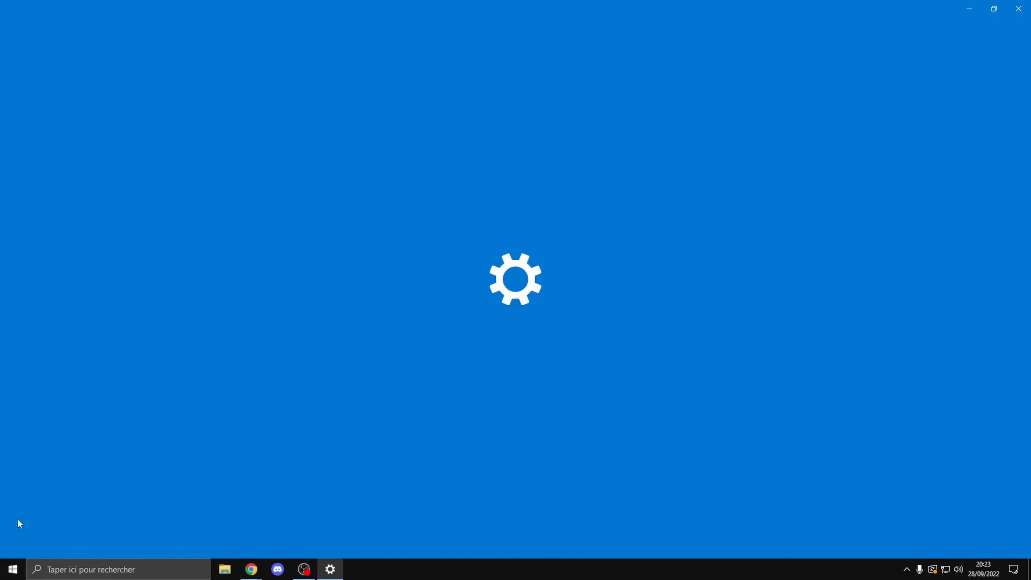
{"action": "left_click", "coordinate": [540, 291]}
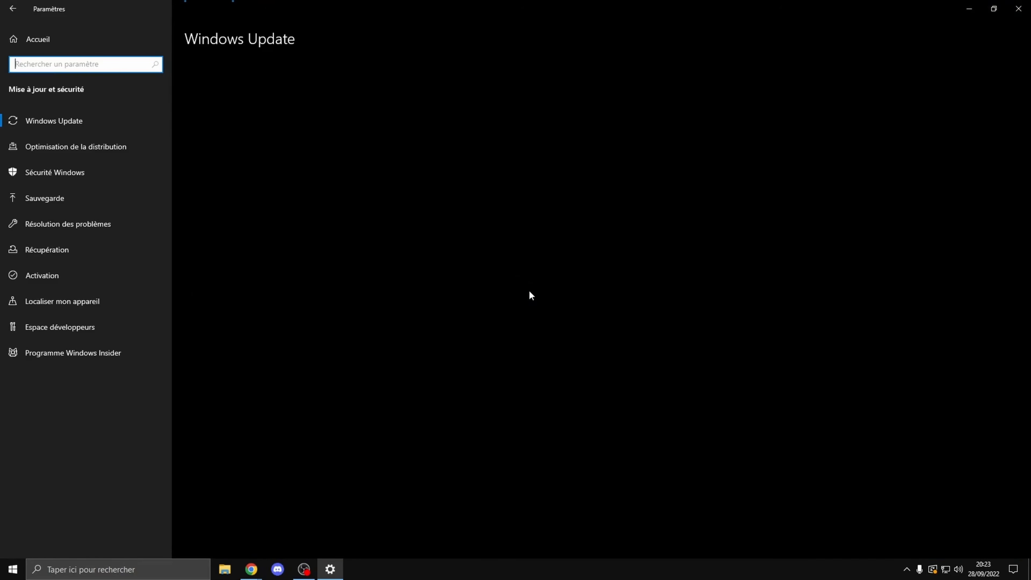
{"action": "left_click", "coordinate": [52, 276]}
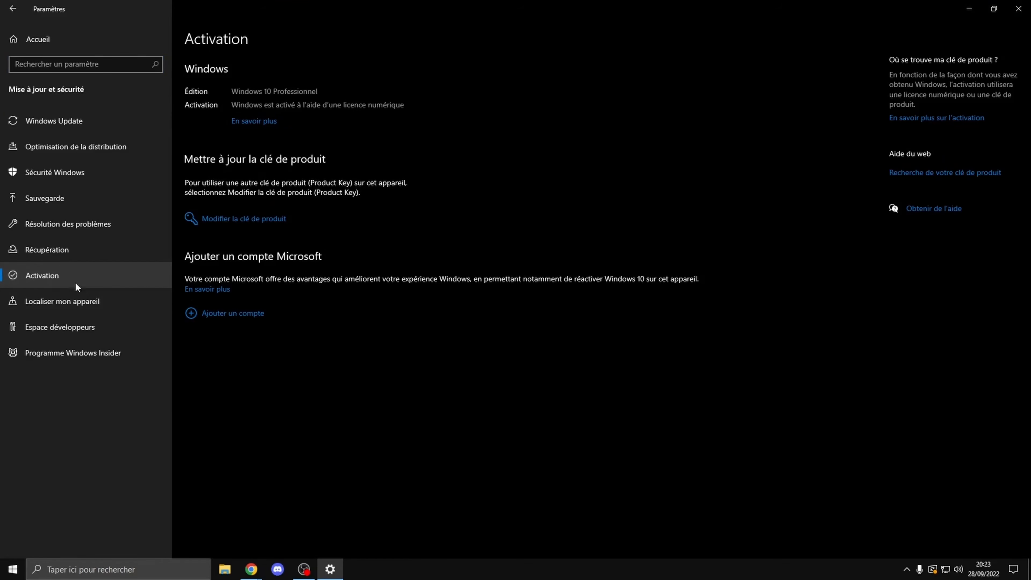
- Enter a sample product key in the Windows product key dialog, cancel the change and close the settings
{"action": "left_click", "coordinate": [209, 220]}
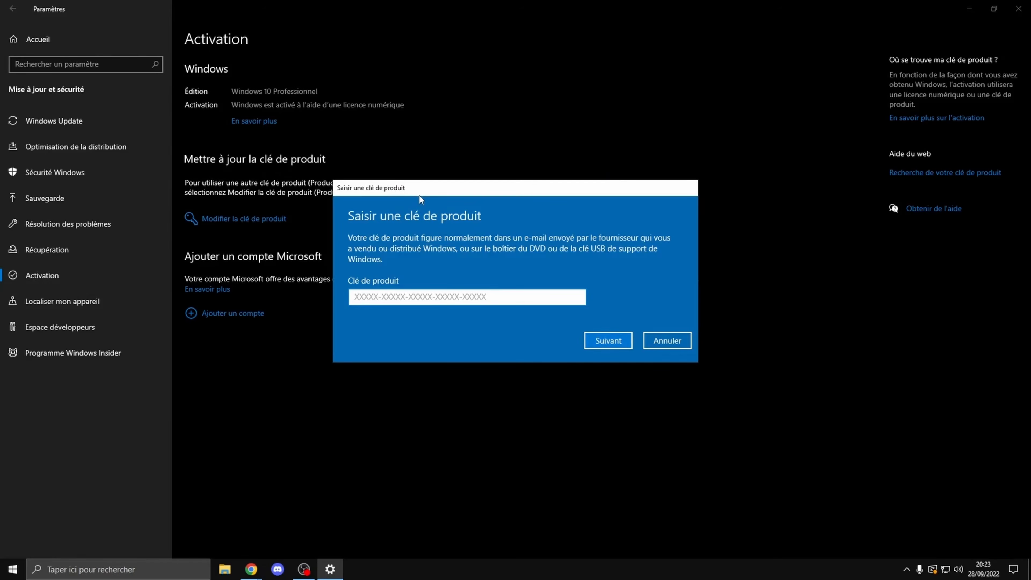
{"action": "type", "text": "GFGFG-FYGGF-GGFGF-DGFDG-FGFGD"}
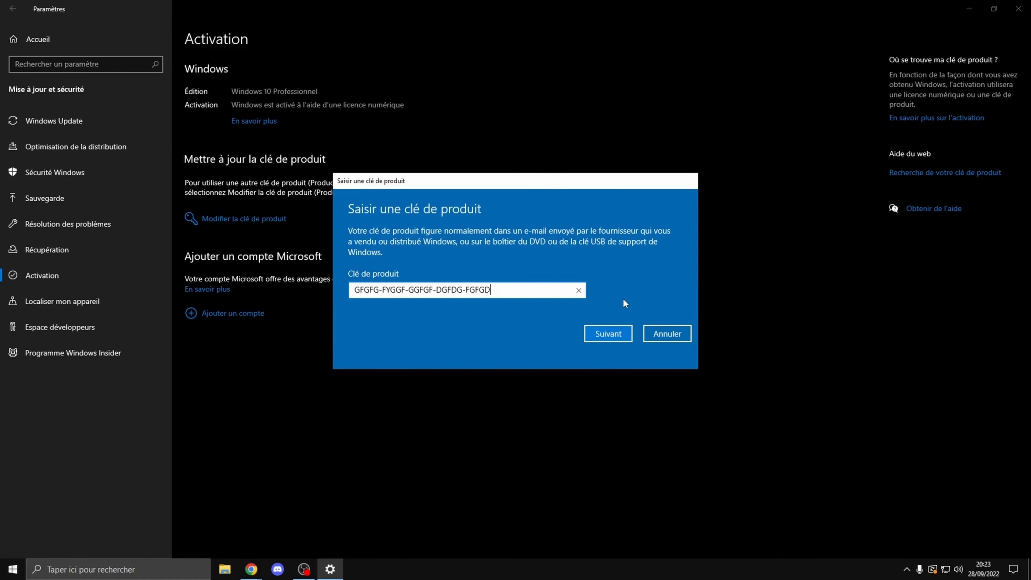
{"action": "left_click", "coordinate": [642, 339]}
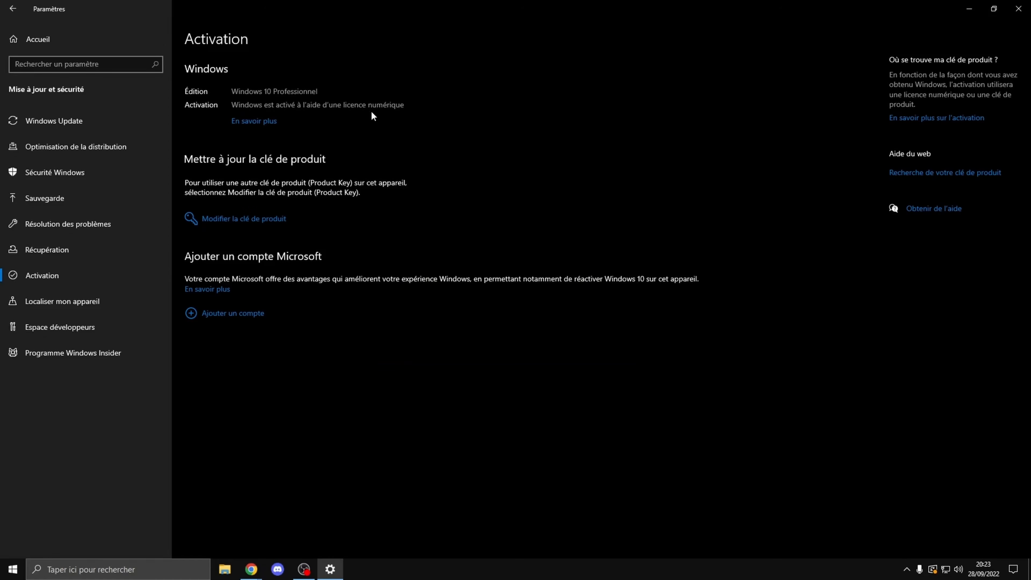
{"action": "key", "text": "alt+F4"}
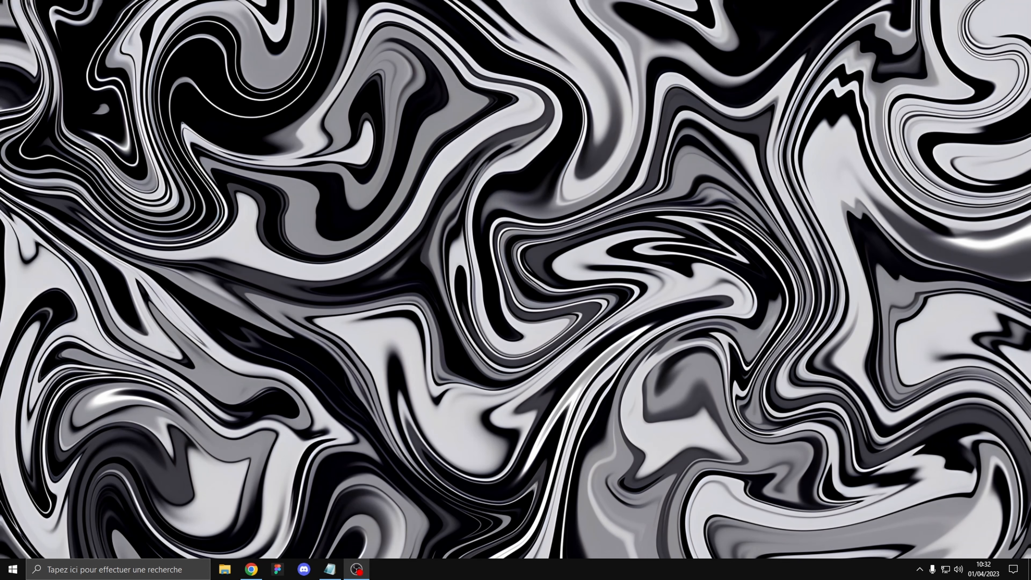
- Switch to Chrome, open the Guru3D result for Display Driver Uninstaller and accept the site's privacy notice
{"action": "left_click", "coordinate": [251, 569]}
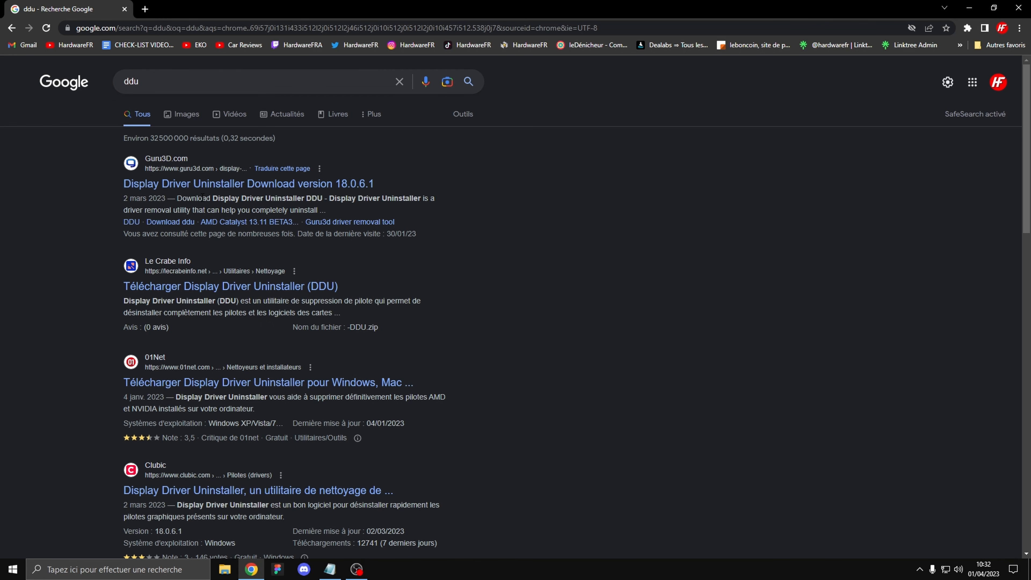
{"action": "left_click", "coordinate": [168, 183]}
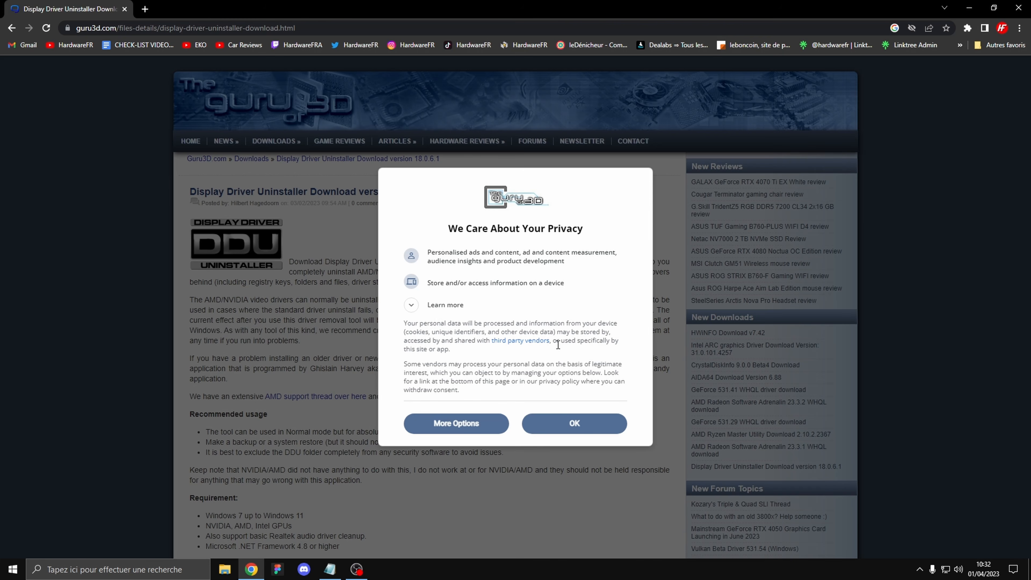
{"action": "left_click", "coordinate": [547, 420]}
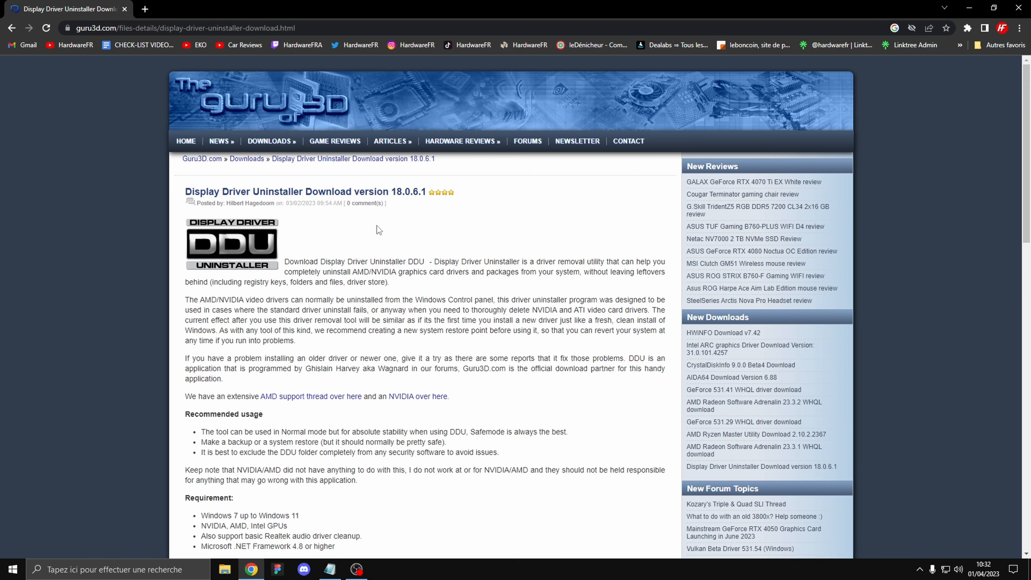
- Download Display Driver Uninstaller 18.0.6.1 from the EU - Netherlands mirror, saving the [Guru3D.com]-DDU archive in the Téléchargements folder
{"action": "scroll", "coordinate": [377, 226], "scroll_direction": "down", "scroll_amount": 6}
{"action": "scroll", "coordinate": [464, 240], "scroll_direction": "down", "scroll_amount": 4}
{"action": "scroll", "coordinate": [462, 238], "scroll_direction": "up", "scroll_amount": 8}
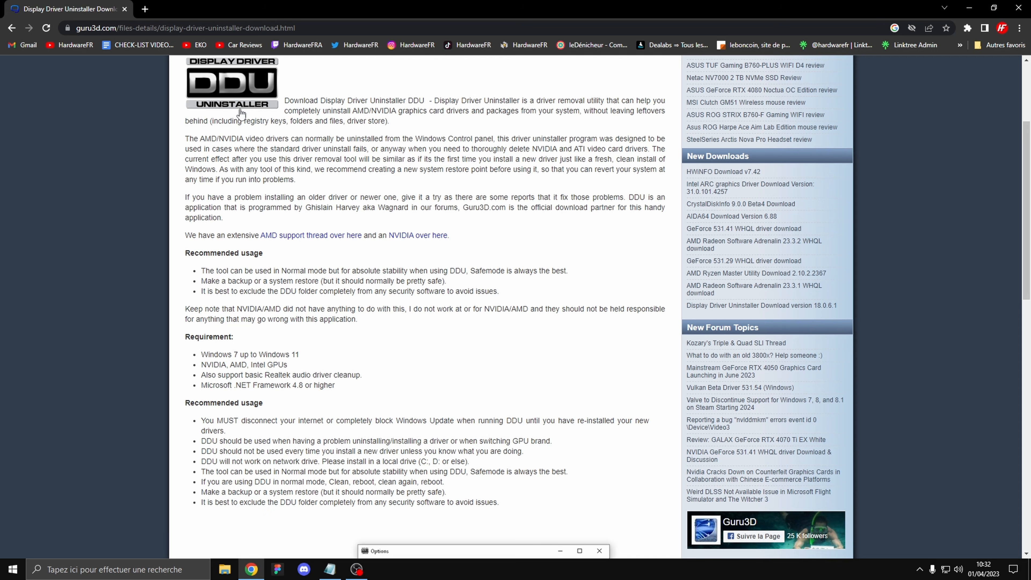
{"action": "scroll", "coordinate": [272, 118], "scroll_direction": "down", "scroll_amount": 13}
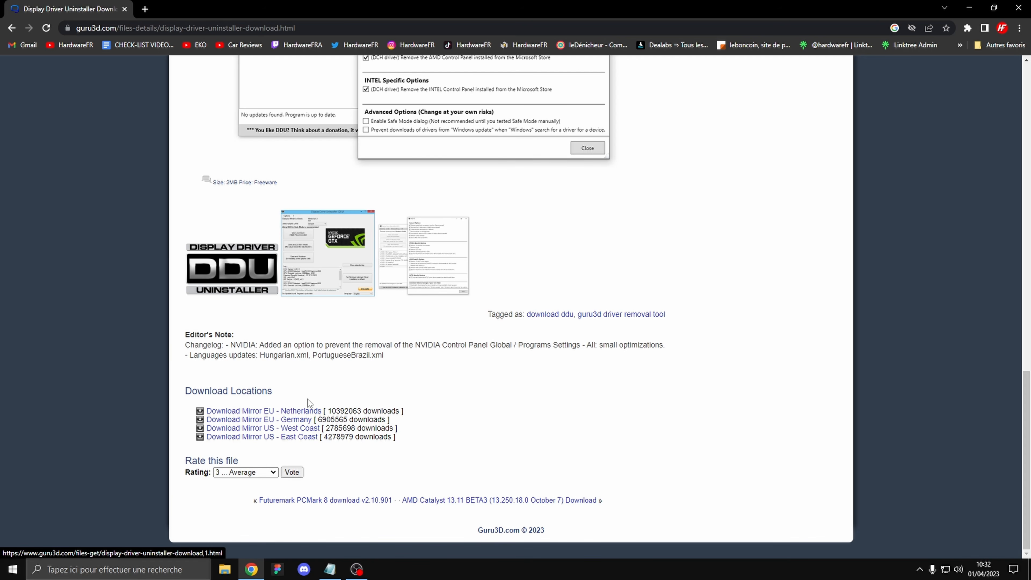
{"action": "left_click", "coordinate": [289, 412]}
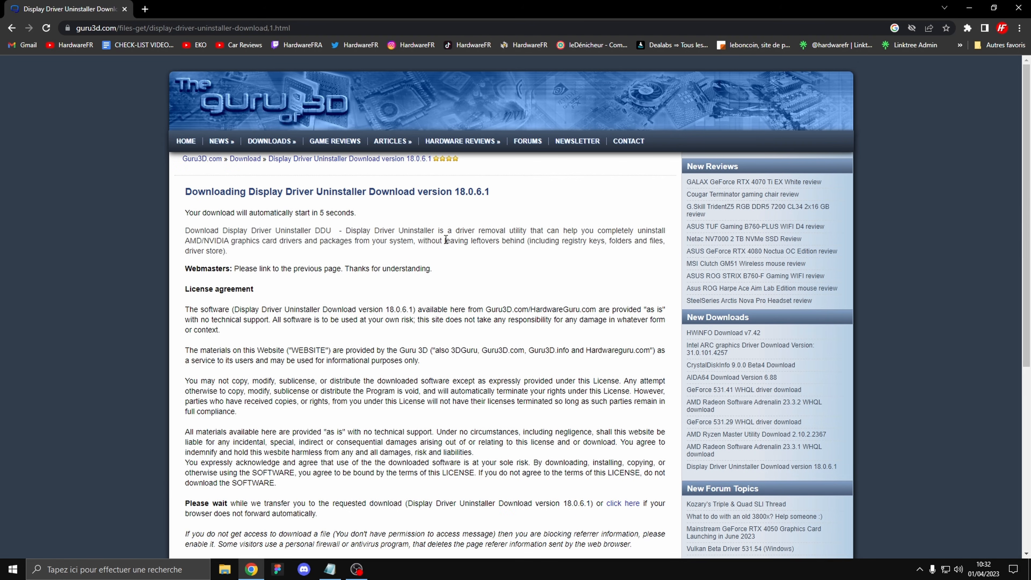
{"action": "scroll", "coordinate": [445, 239], "scroll_direction": "down", "scroll_amount": 3}
{"action": "scroll", "coordinate": [445, 241], "scroll_direction": "up", "scroll_amount": 1}
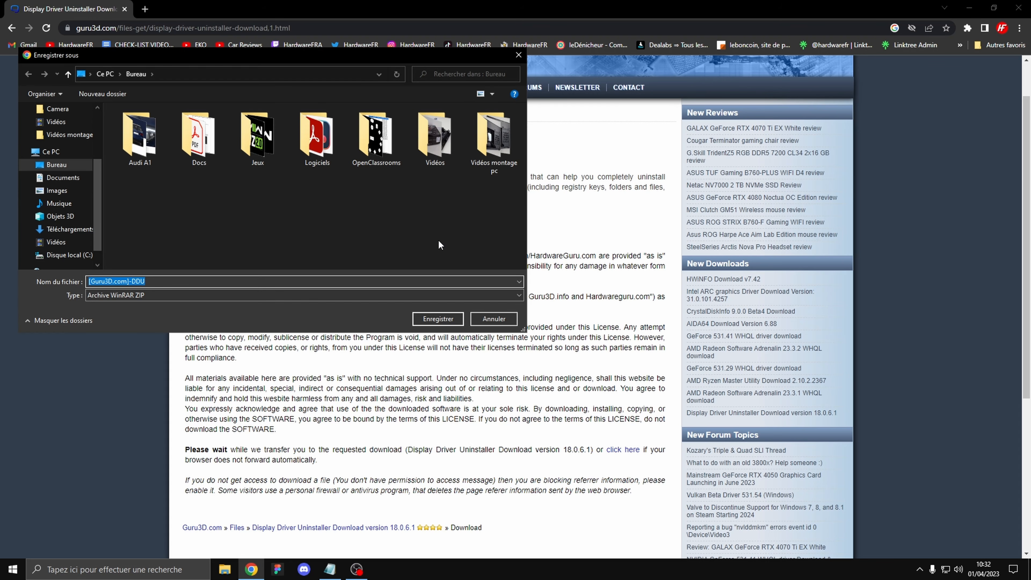
{"action": "left_click", "coordinate": [70, 229]}
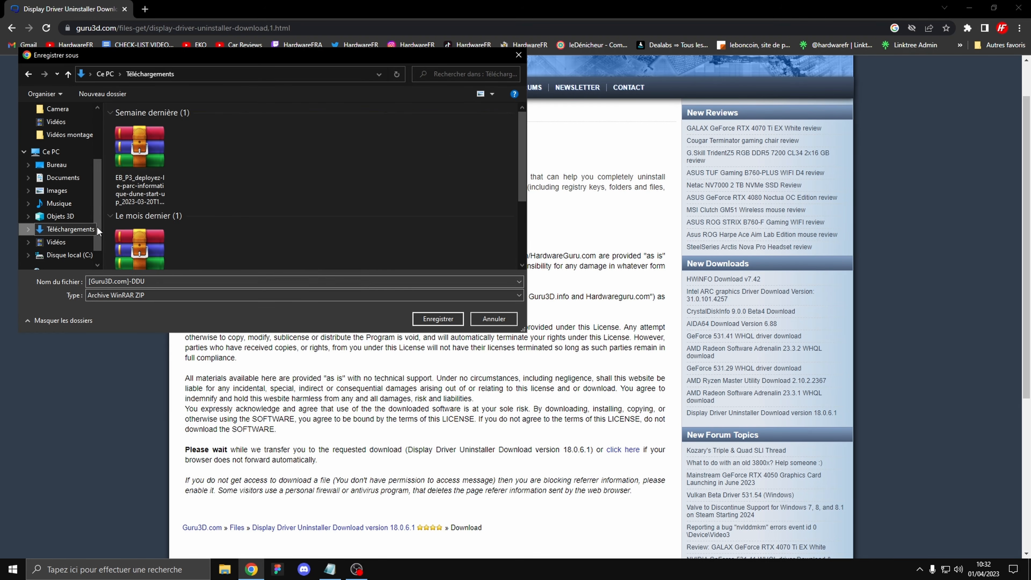
{"action": "left_click", "coordinate": [438, 319]}
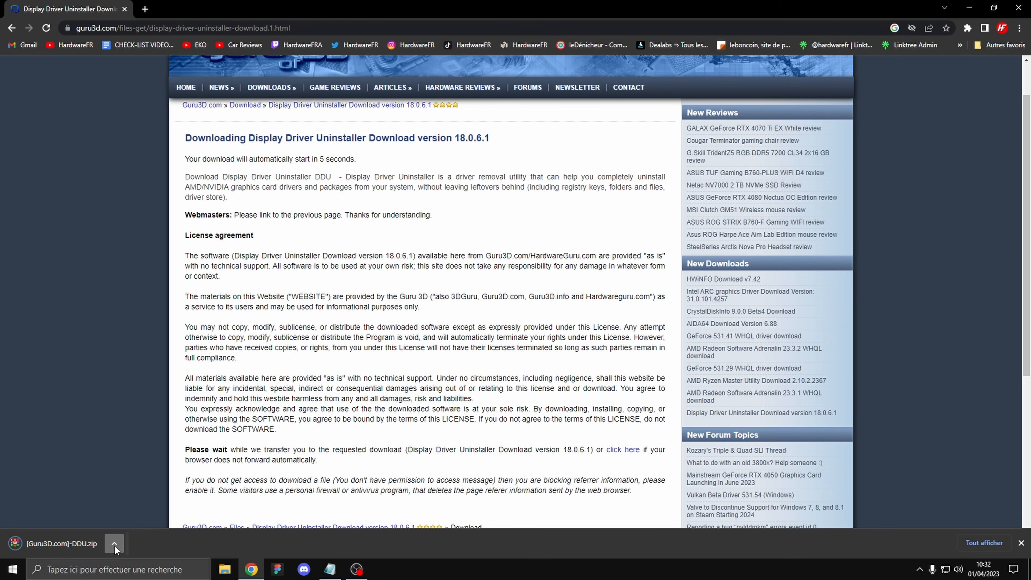
- Show the downloaded [Guru3D.com]-DDU archive in its folder and extract it with WinRAR to the default [Guru3D.com]-DDU destination
{"action": "left_click", "coordinate": [115, 543]}
{"action": "left_click", "coordinate": [170, 507]}
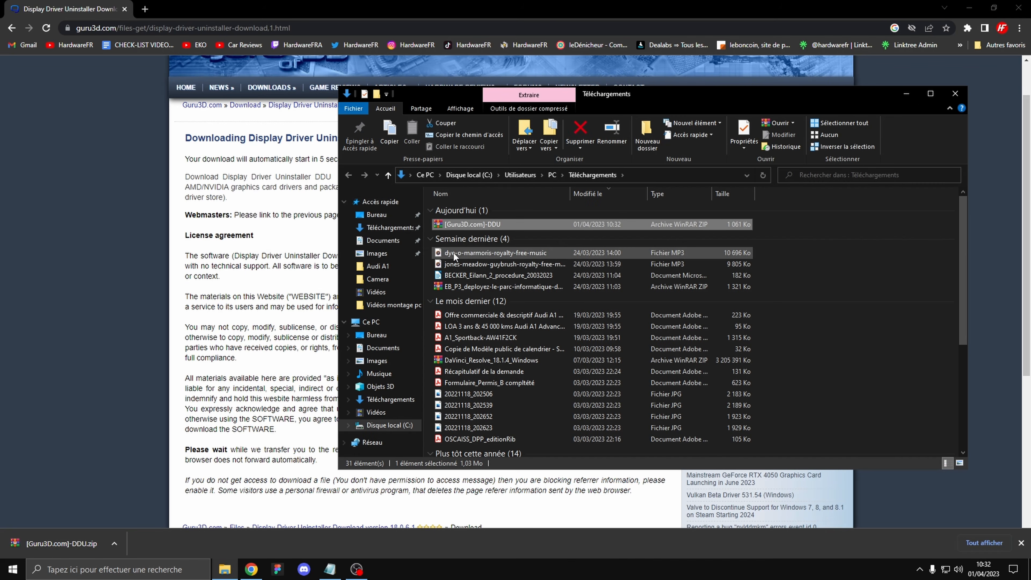
{"action": "right_click", "coordinate": [491, 225]}
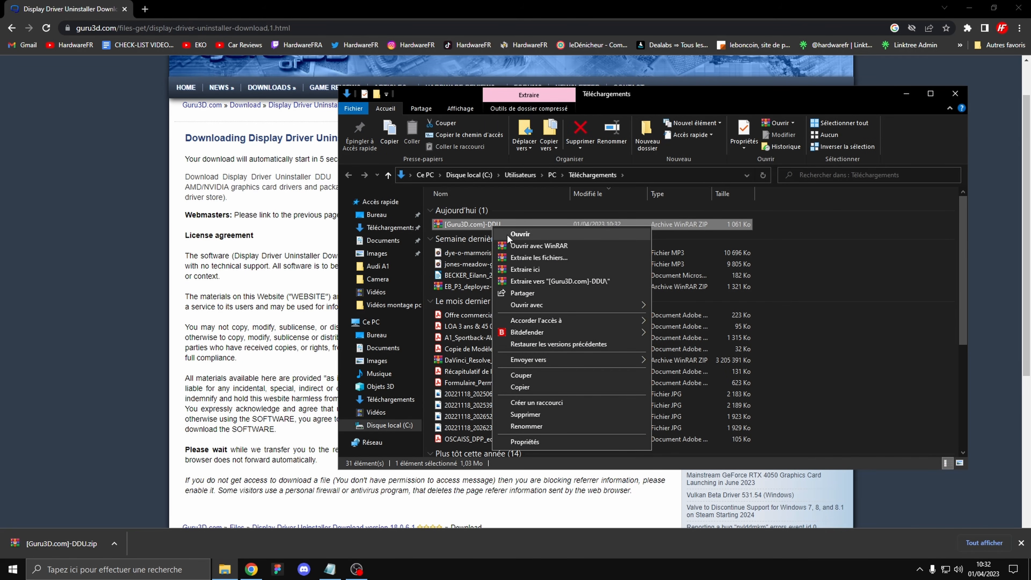
{"action": "left_click", "coordinate": [515, 258]}
{"action": "left_click", "coordinate": [547, 405]}
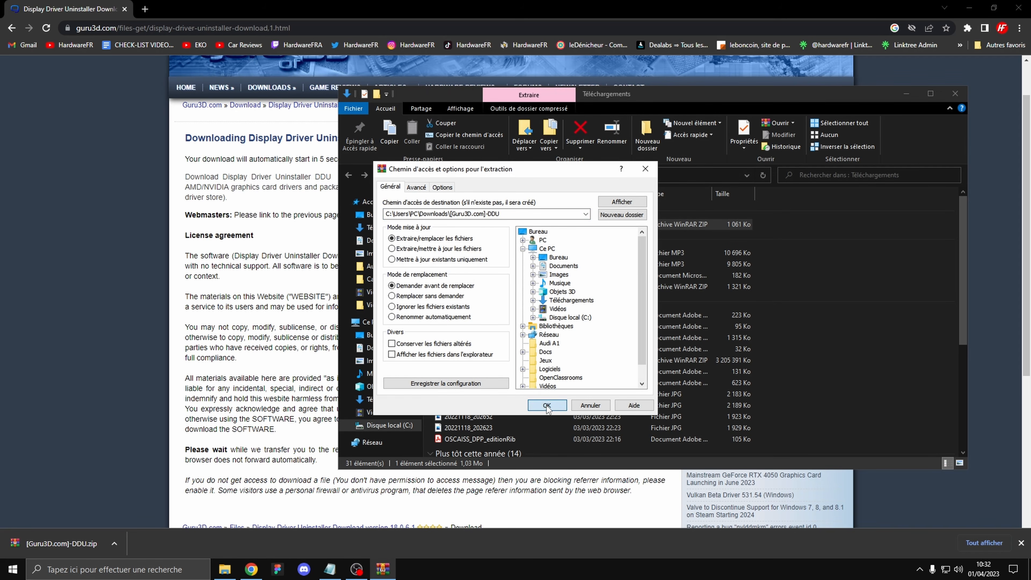
{"action": "left_click", "coordinate": [571, 255]}
{"action": "left_click", "coordinate": [224, 569]}
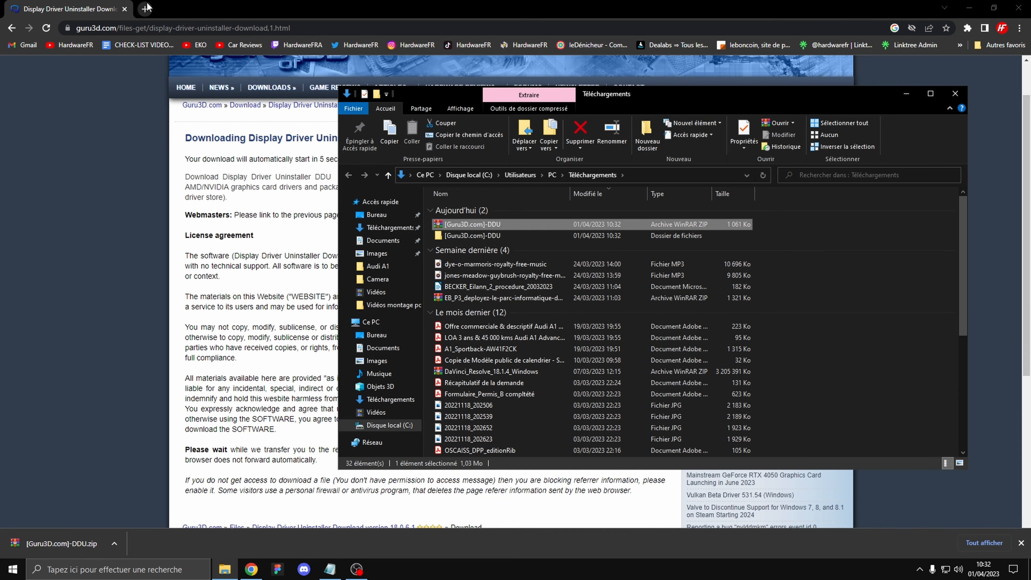
- Search for winrar in a new tab and open the WinRAR download page on win-rar.com
{"action": "left_click", "coordinate": [145, 9]}
{"action": "type", "text": "winrar"}
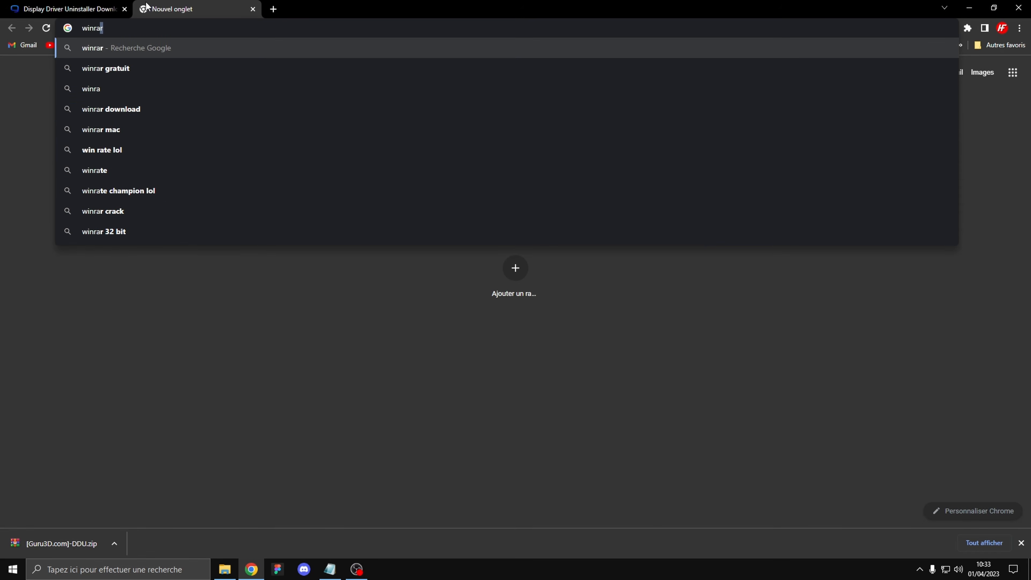
{"action": "key", "text": "Return"}
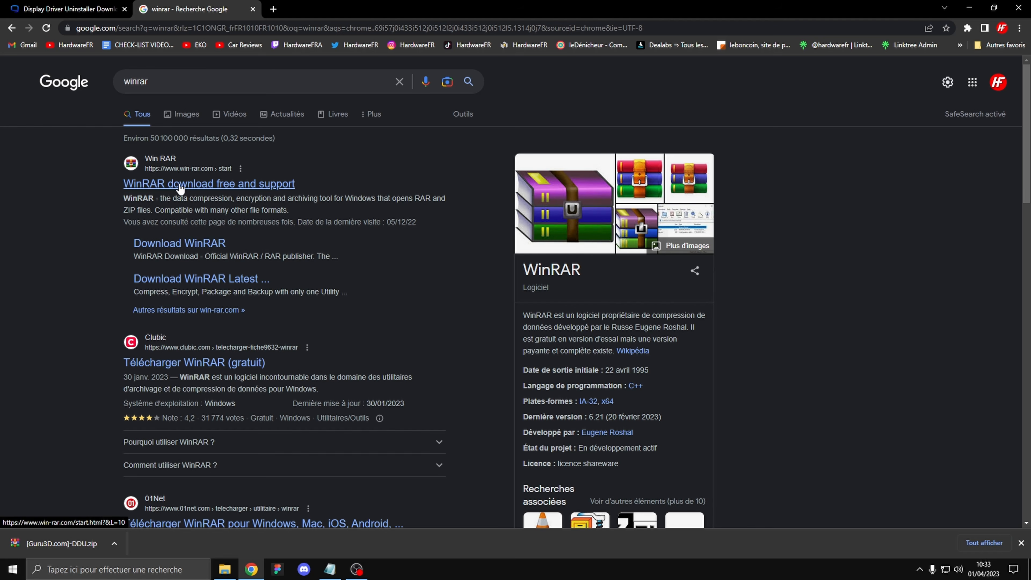
{"action": "left_click", "coordinate": [181, 185]}
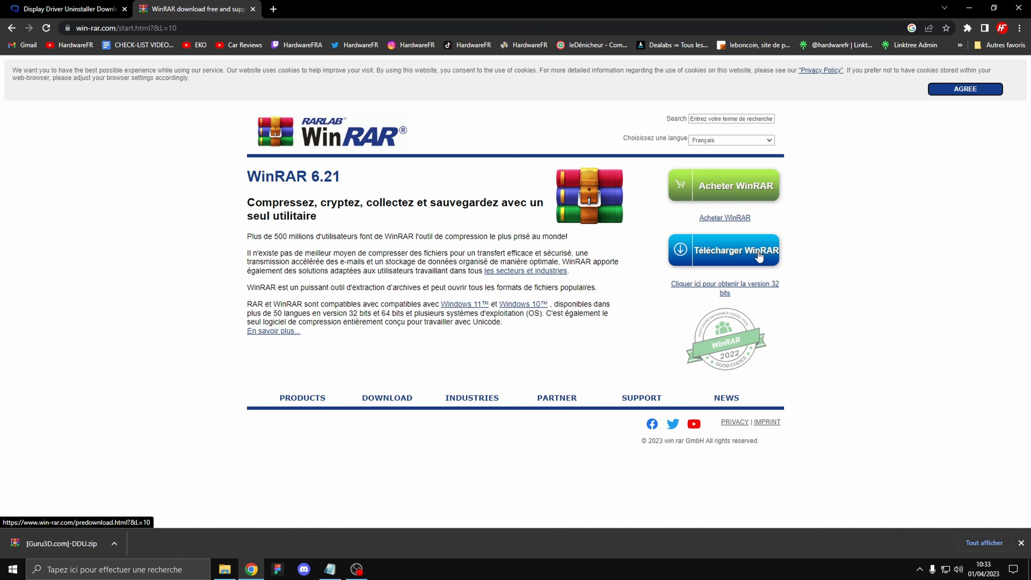
{"action": "left_click", "coordinate": [732, 254]}
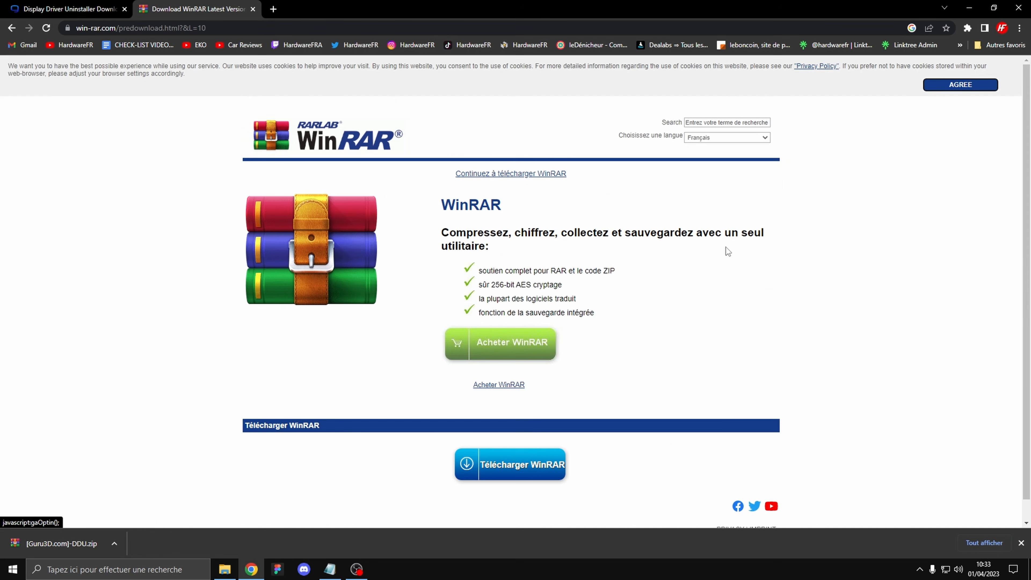
{"action": "scroll", "coordinate": [670, 260], "scroll_direction": "down", "scroll_amount": 1}
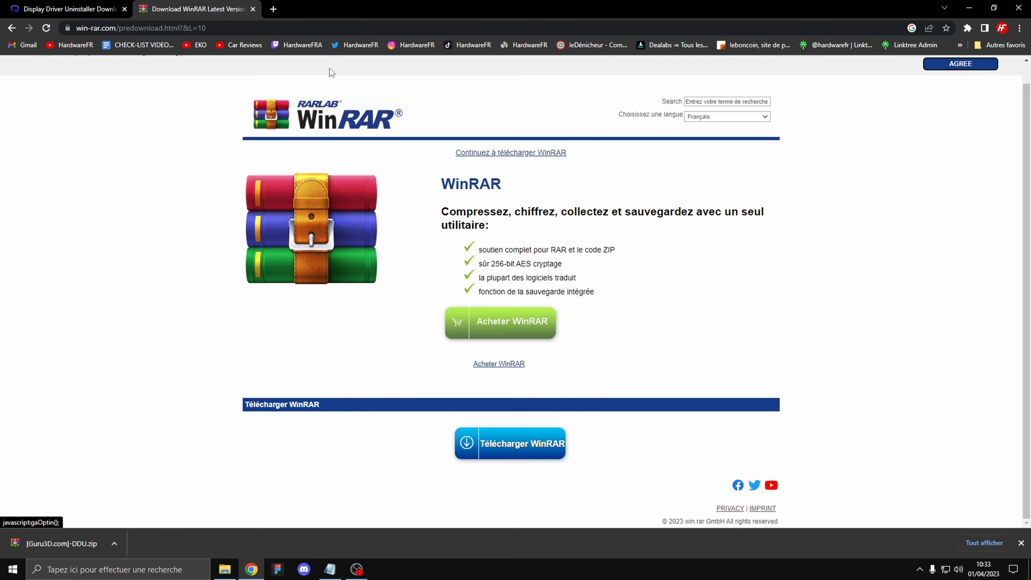
- Close the WinRAR page, switch to File Explorer and extract DDU v18.0.6.1 from the extracted [Guru3D.com]-DDU folder to its default destination
{"action": "left_click", "coordinate": [253, 9]}
{"action": "left_click", "coordinate": [224, 569]}
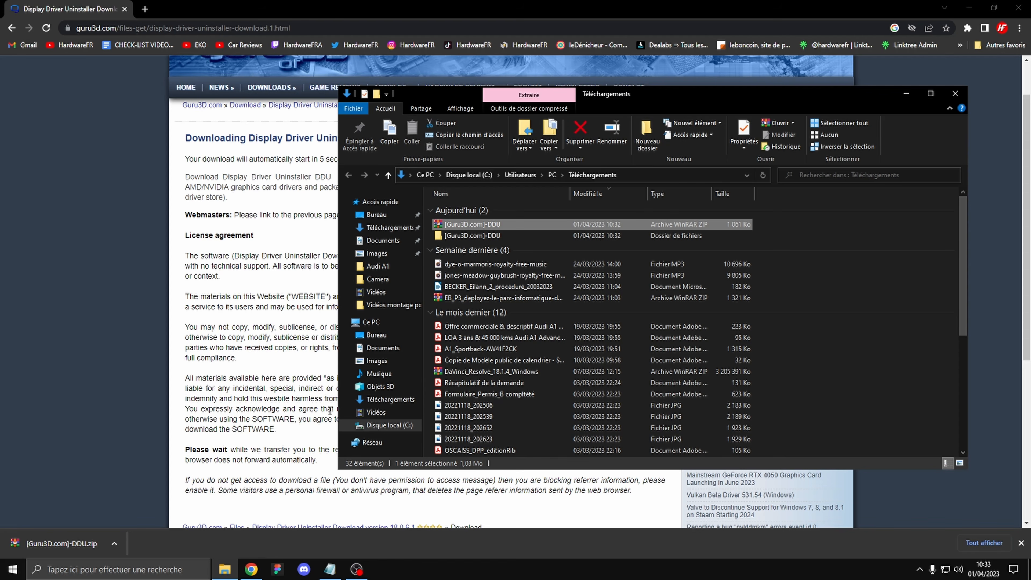
{"action": "left_click", "coordinate": [504, 237]}
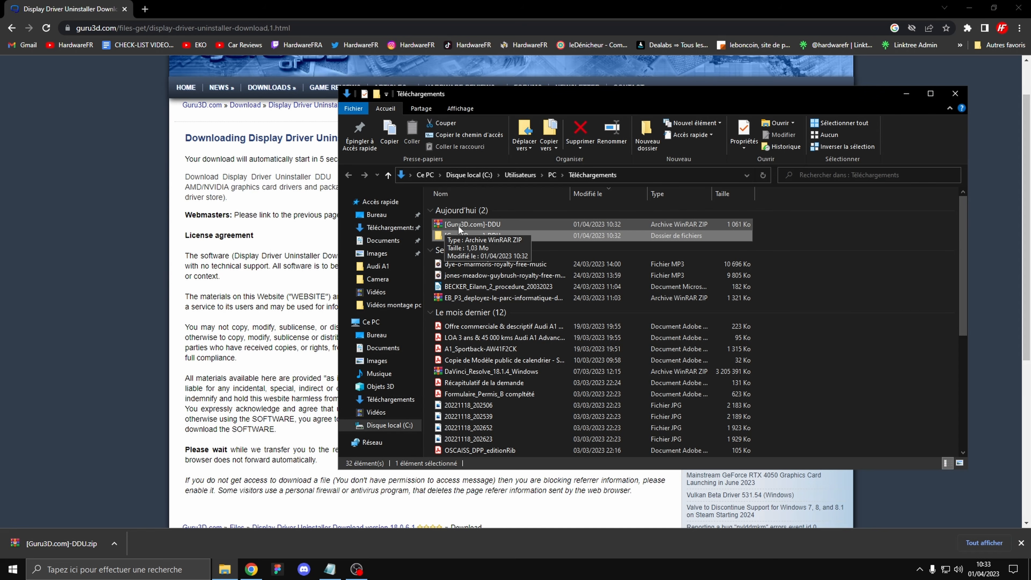
{"action": "double_click", "coordinate": [516, 237]}
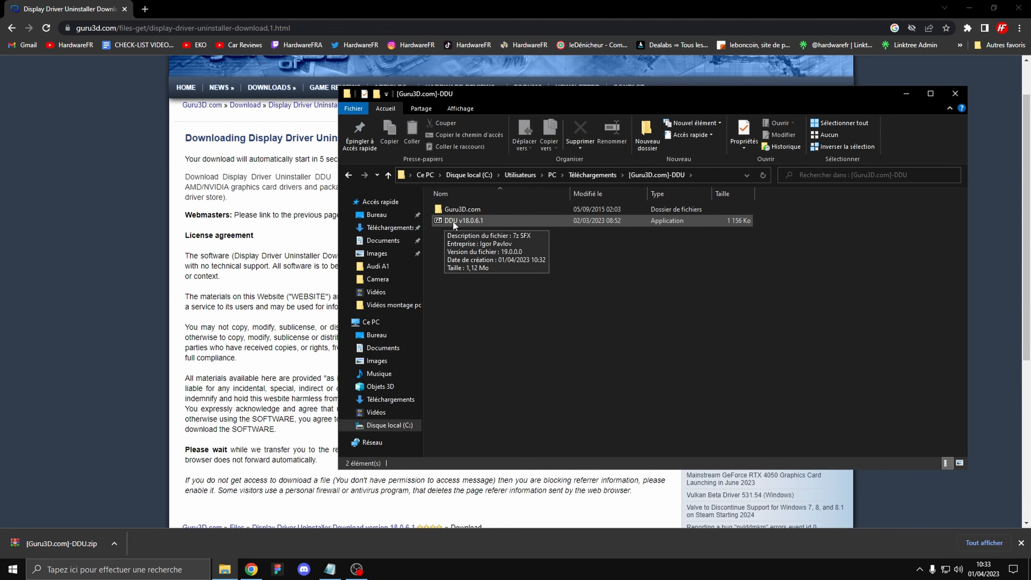
{"action": "double_click", "coordinate": [489, 220]}
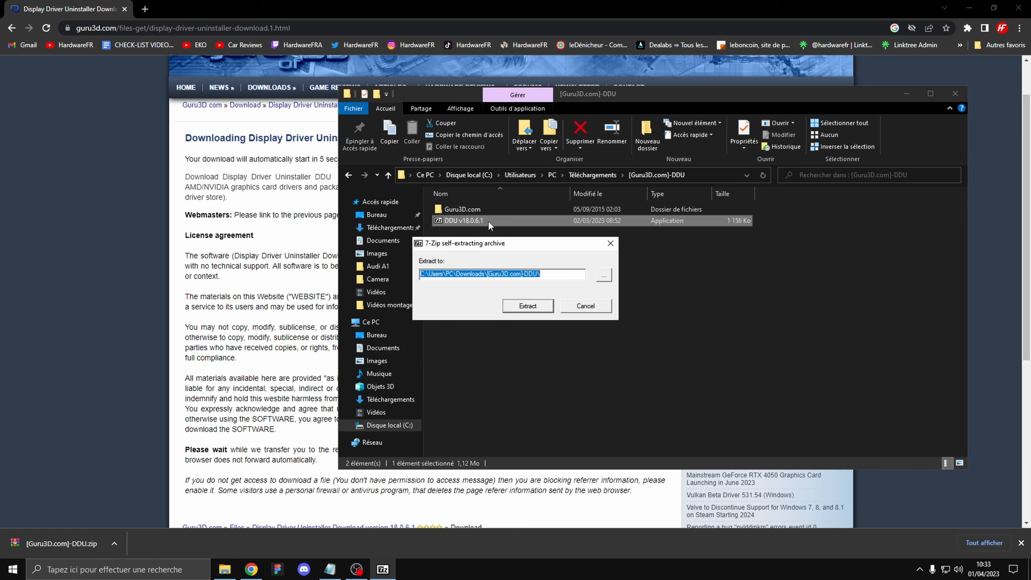
{"action": "left_click", "coordinate": [526, 306]}
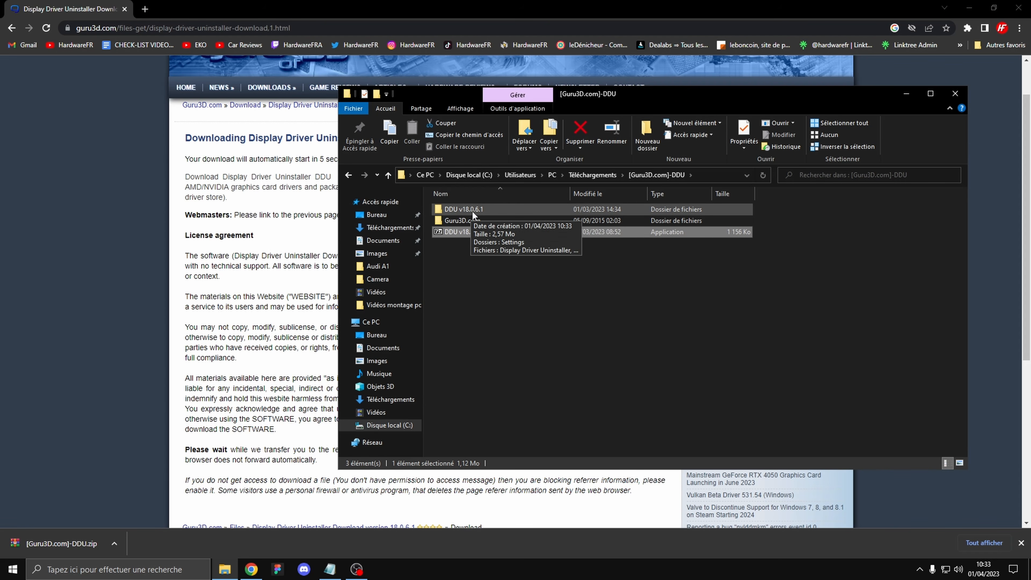
- Launch Display Driver Uninstaller from the extracted DDU v18.0.6.1 folder and dismiss its first-launch notice
{"action": "left_click", "coordinate": [500, 209]}
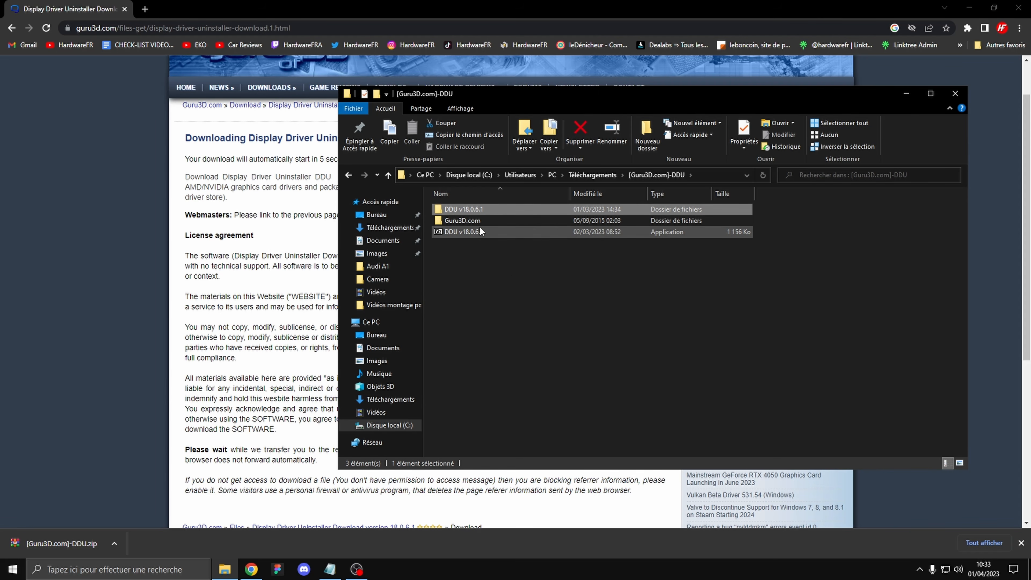
{"action": "double_click", "coordinate": [488, 209]}
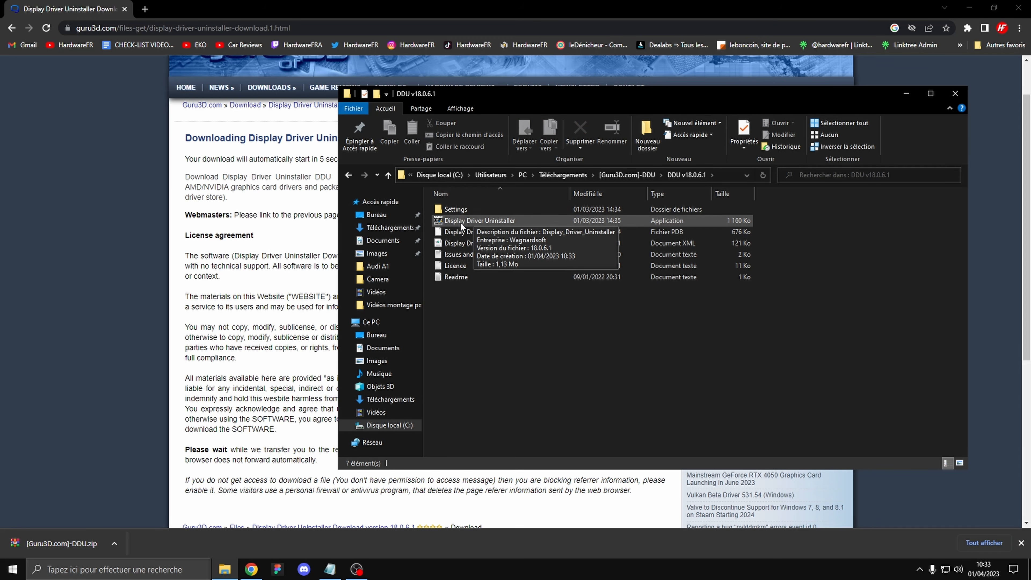
{"action": "double_click", "coordinate": [503, 221]}
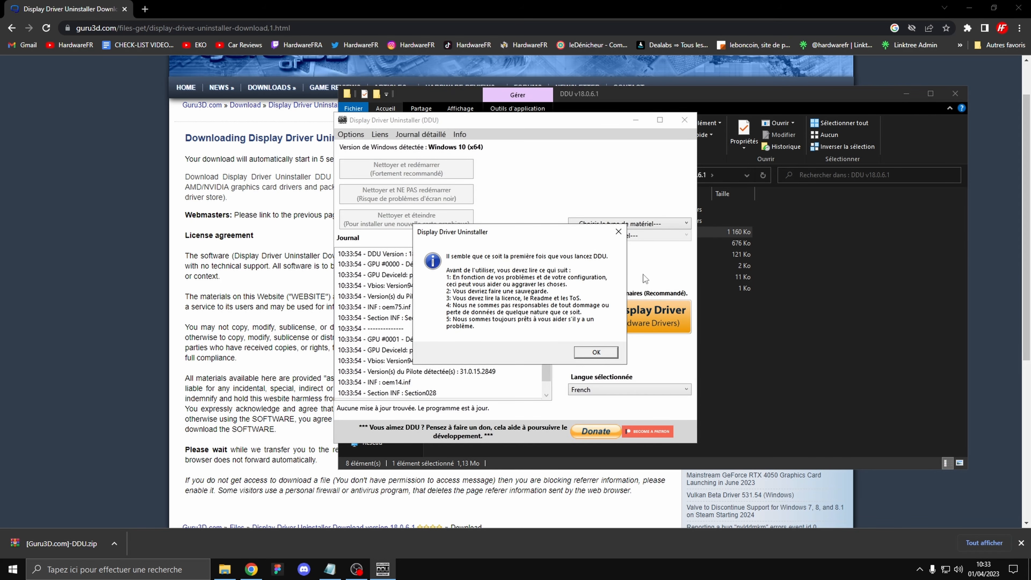
{"action": "left_click", "coordinate": [596, 353]}
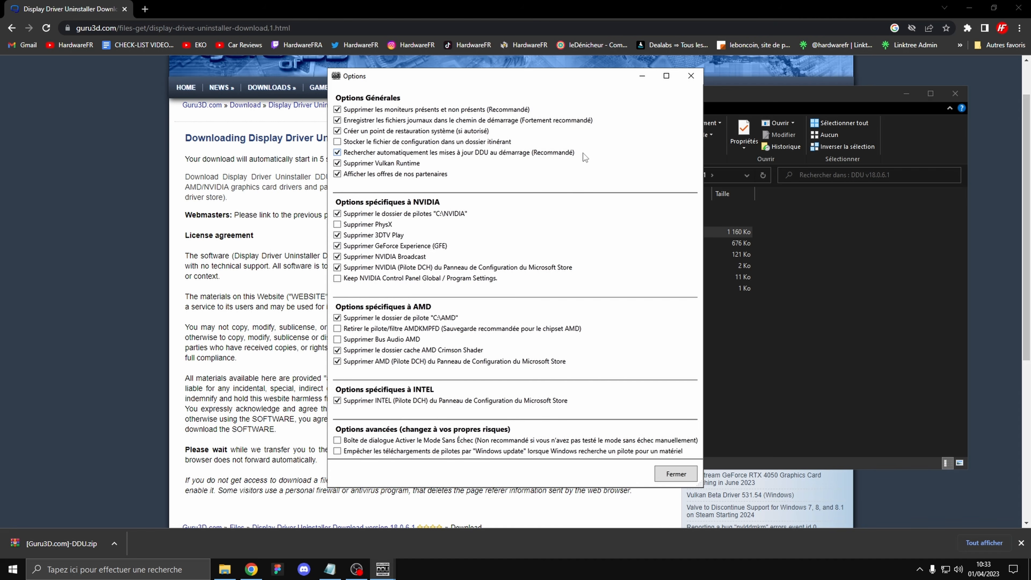
- Close the Chrome and File Explorer windows behind the Display Driver Uninstaller options
{"action": "left_click", "coordinate": [1018, 8]}
{"action": "left_click", "coordinate": [955, 94]}
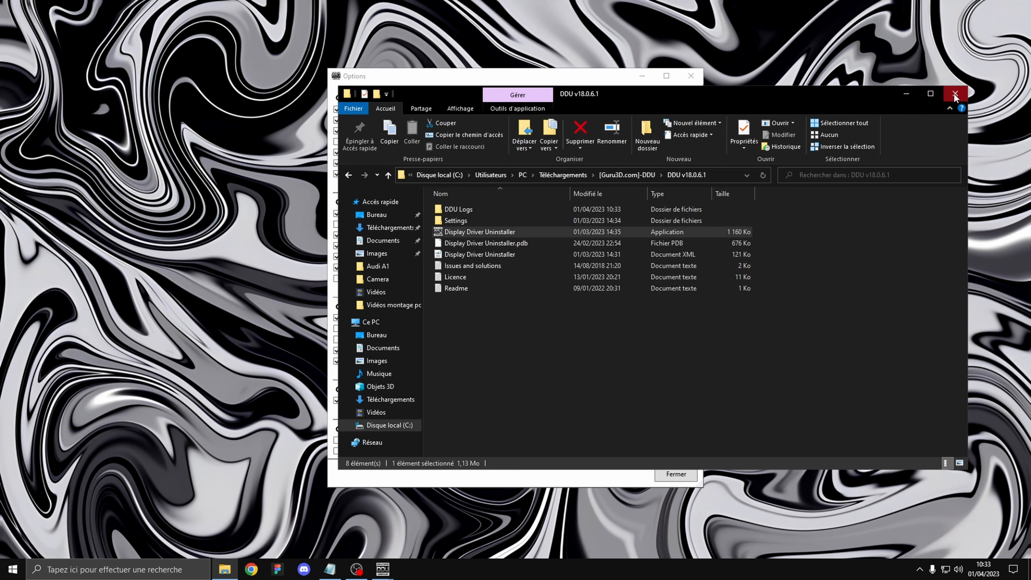
{"action": "left_click", "coordinate": [955, 95]}
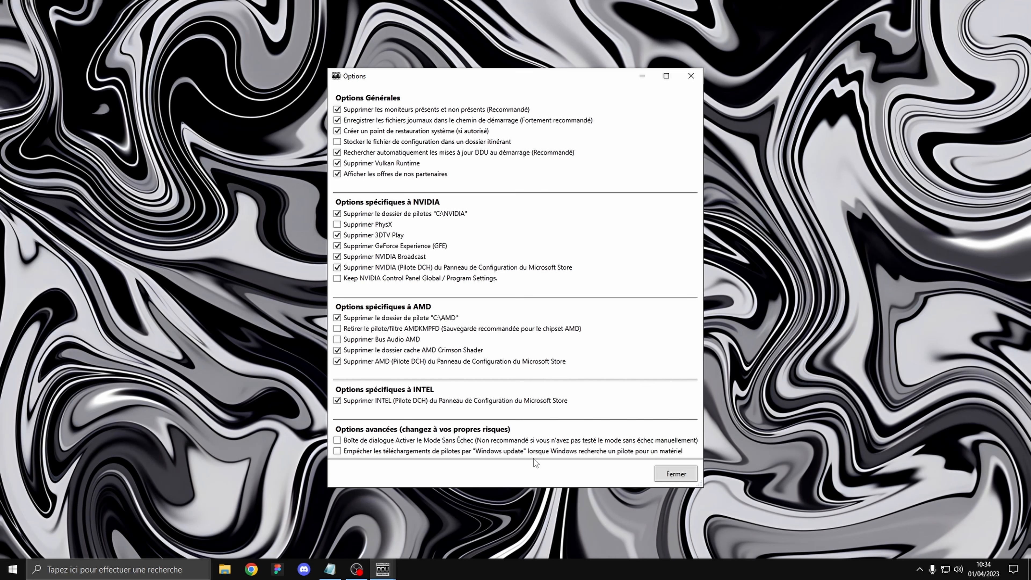
- Close the Display Driver Uninstaller options with their default settings and dismiss the safe mode recommendation
{"action": "left_click", "coordinate": [674, 477]}
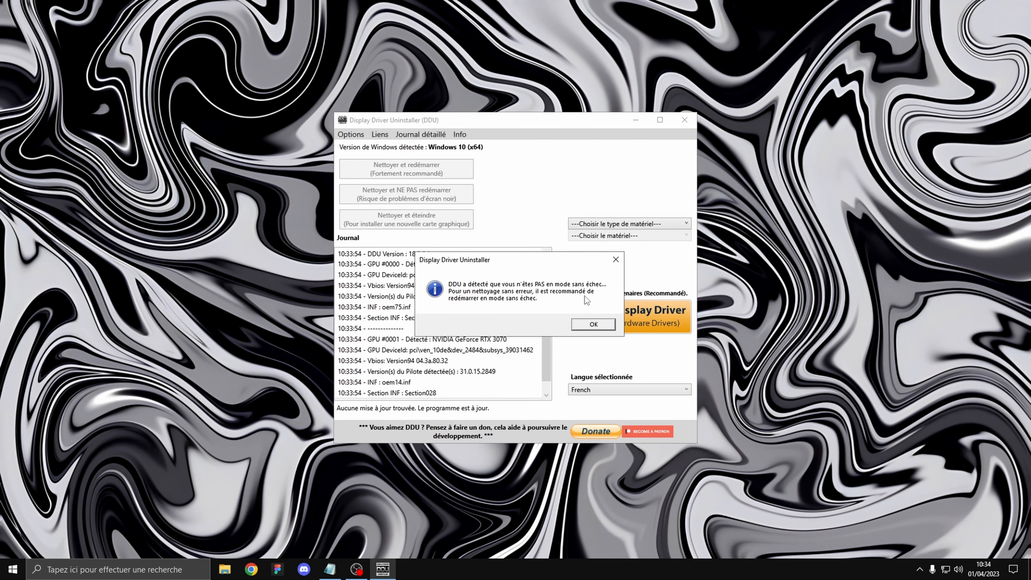
{"action": "left_click", "coordinate": [598, 328]}
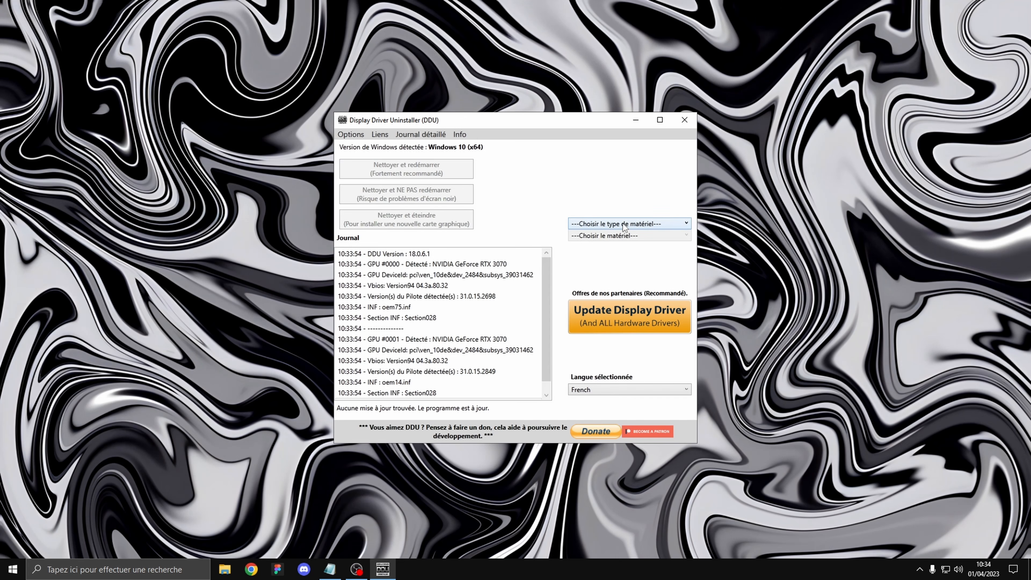
- Set the hardware type to GPU and check the available manufacturers, keeping NVIDIA as the hardware to clean
{"action": "left_click", "coordinate": [637, 226]}
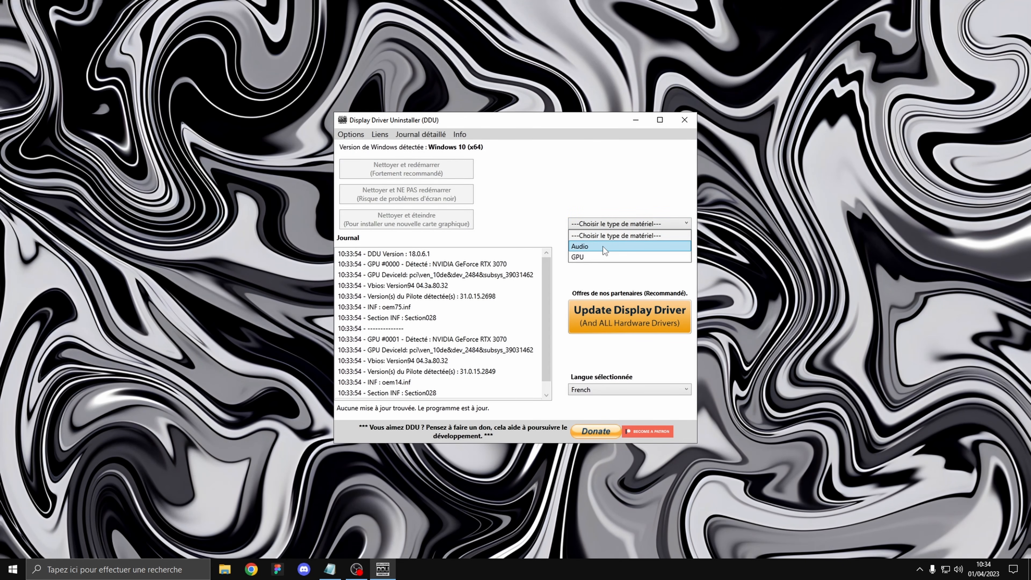
{"action": "left_click", "coordinate": [585, 256]}
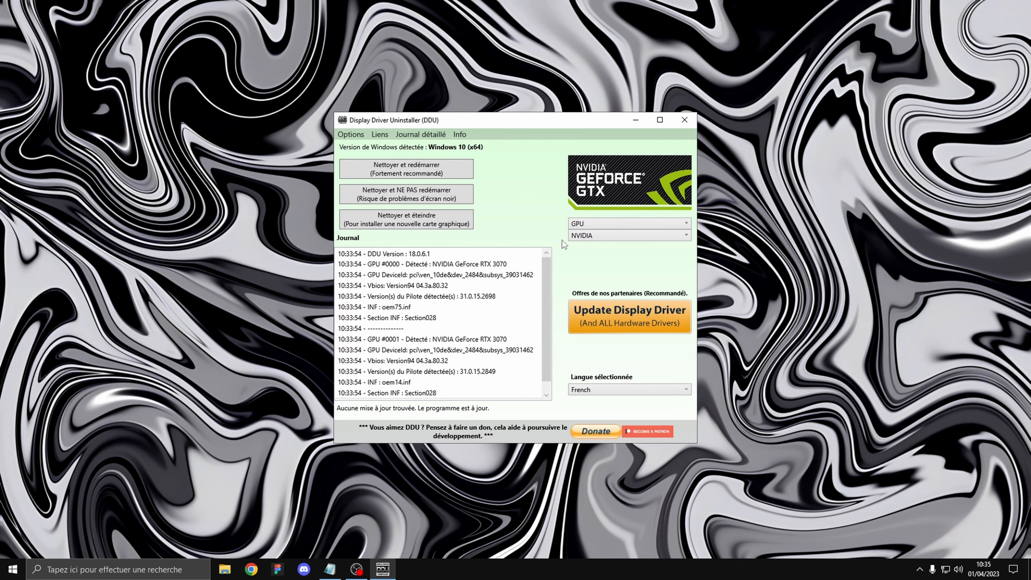
{"action": "left_click", "coordinate": [590, 237]}
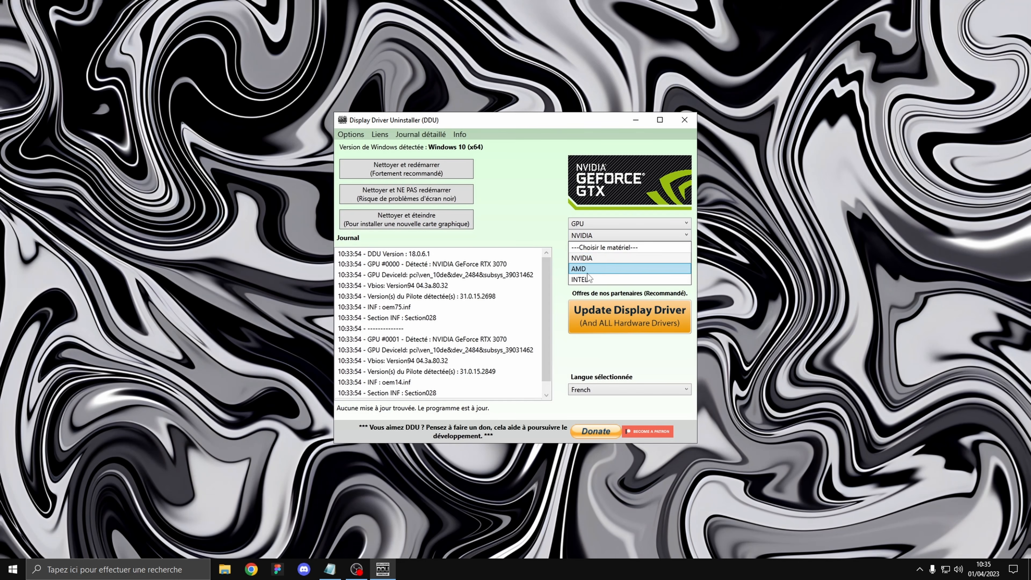
{"action": "left_click", "coordinate": [527, 201]}
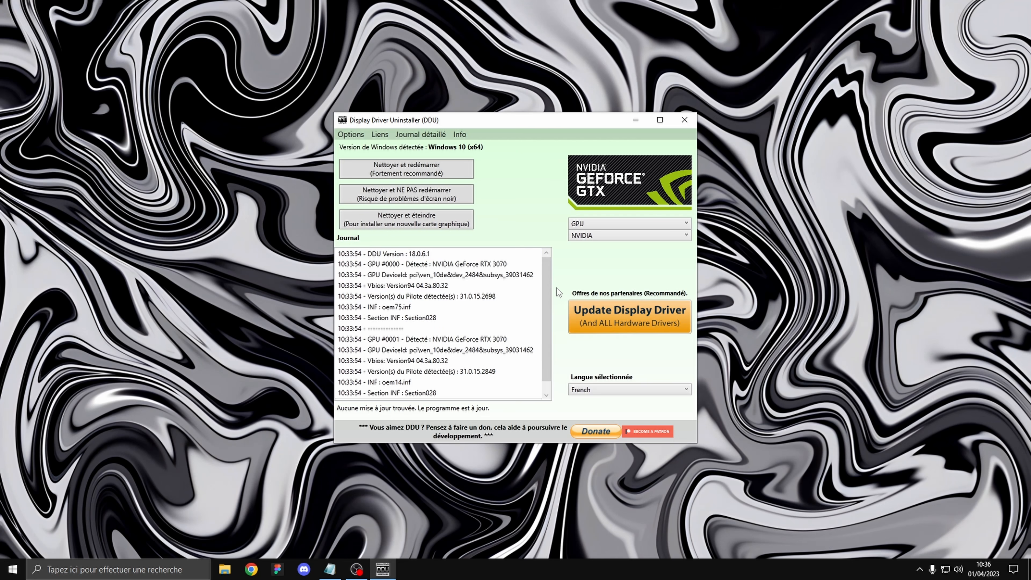
{"action": "scroll", "coordinate": [473, 324], "scroll_direction": "down", "scroll_amount": 1}
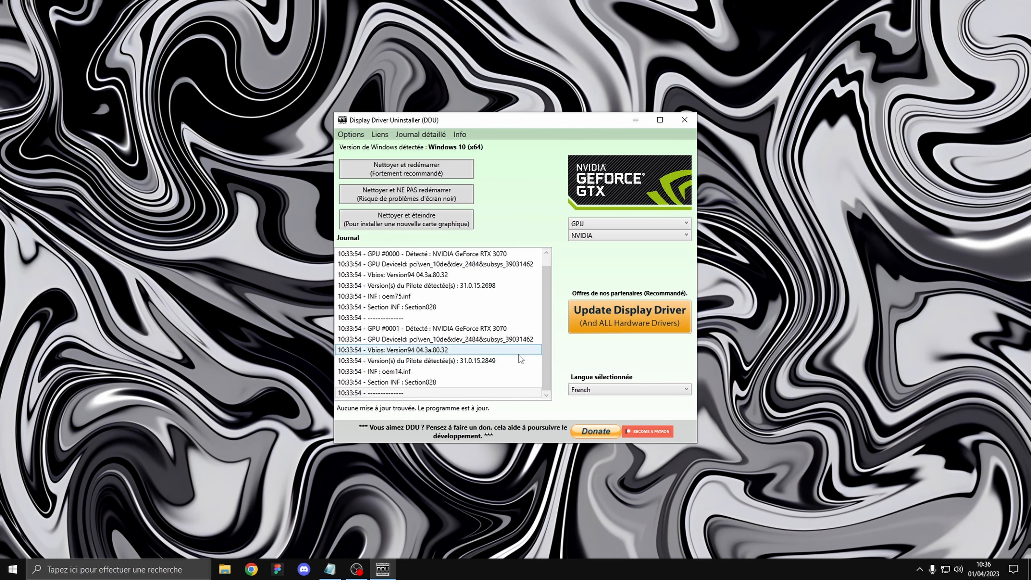
{"action": "left_click", "coordinate": [547, 255]}
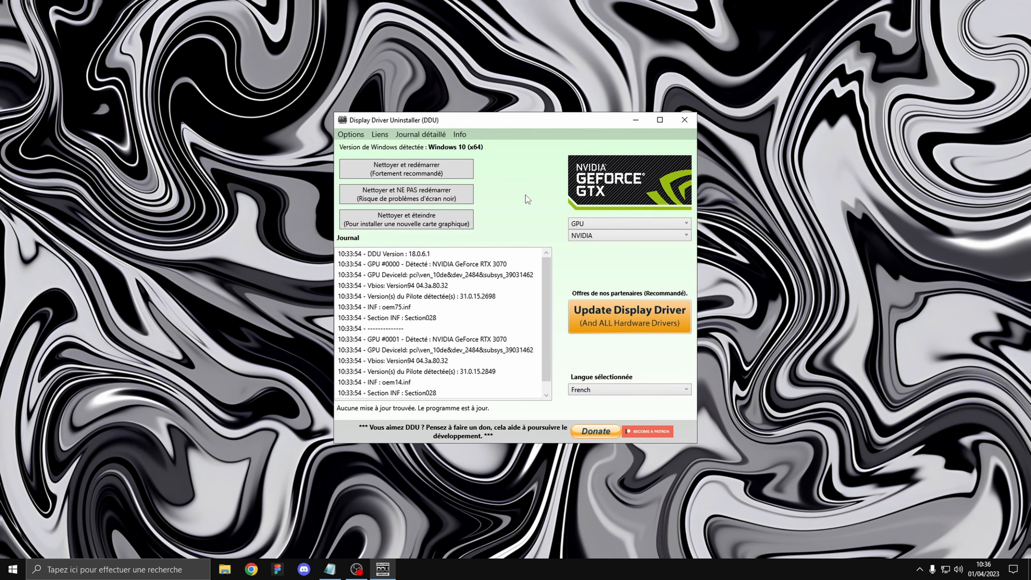